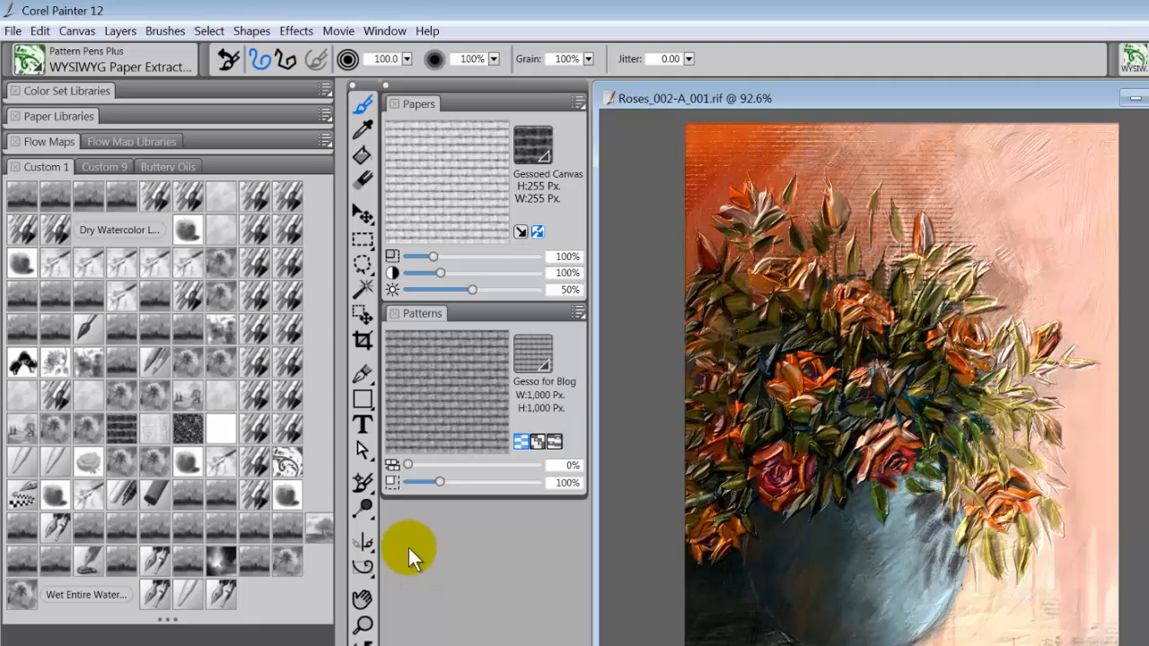
# With the KB RW Feather channel brush in white, paint the top layer's mask to reveal canvas texture across the upper-left background
pyautogui.click(254, 199)
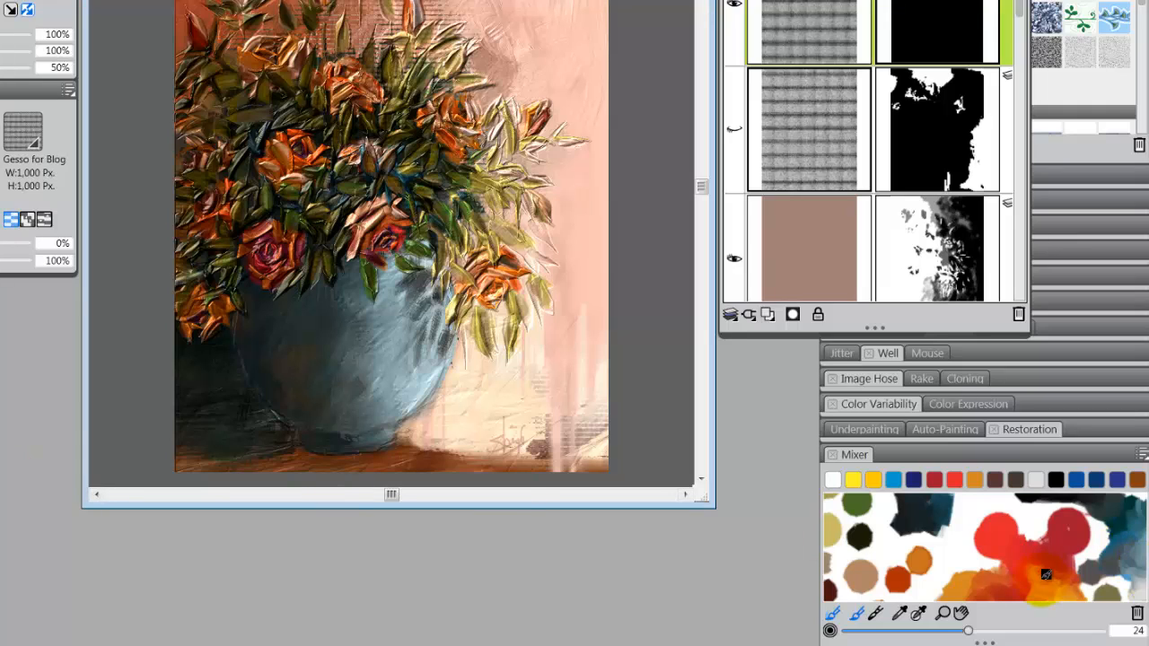
pyautogui.click(832, 479)
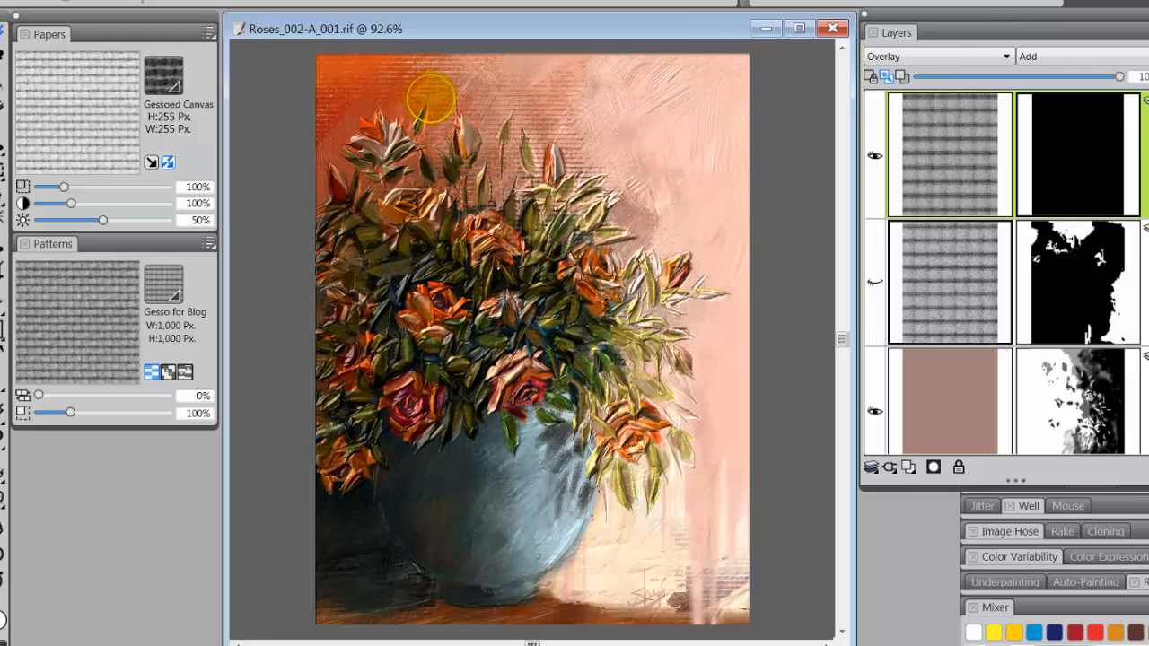
pyautogui.moveTo(426, 89)
pyautogui.mouseDown()
pyautogui.moveTo(449, 96)
pyautogui.moveTo(441, 80)
pyautogui.mouseUp()
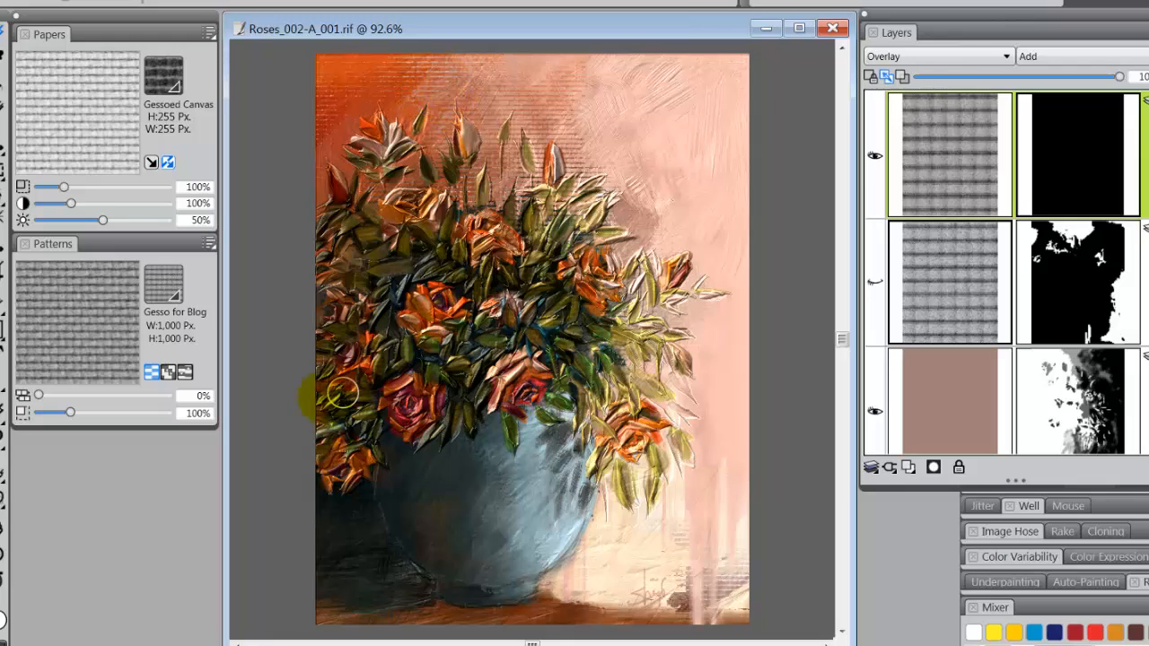
pyautogui.scroll(3, 496, 508)
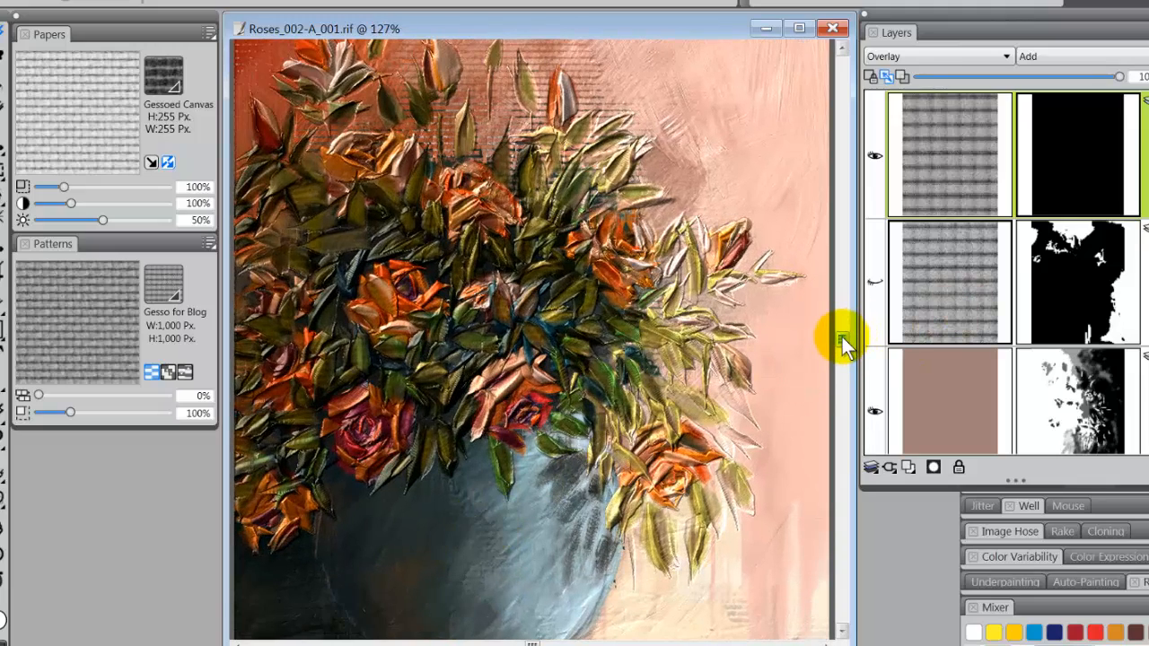
pyautogui.moveTo(842, 336); pyautogui.dragTo(837, 127)
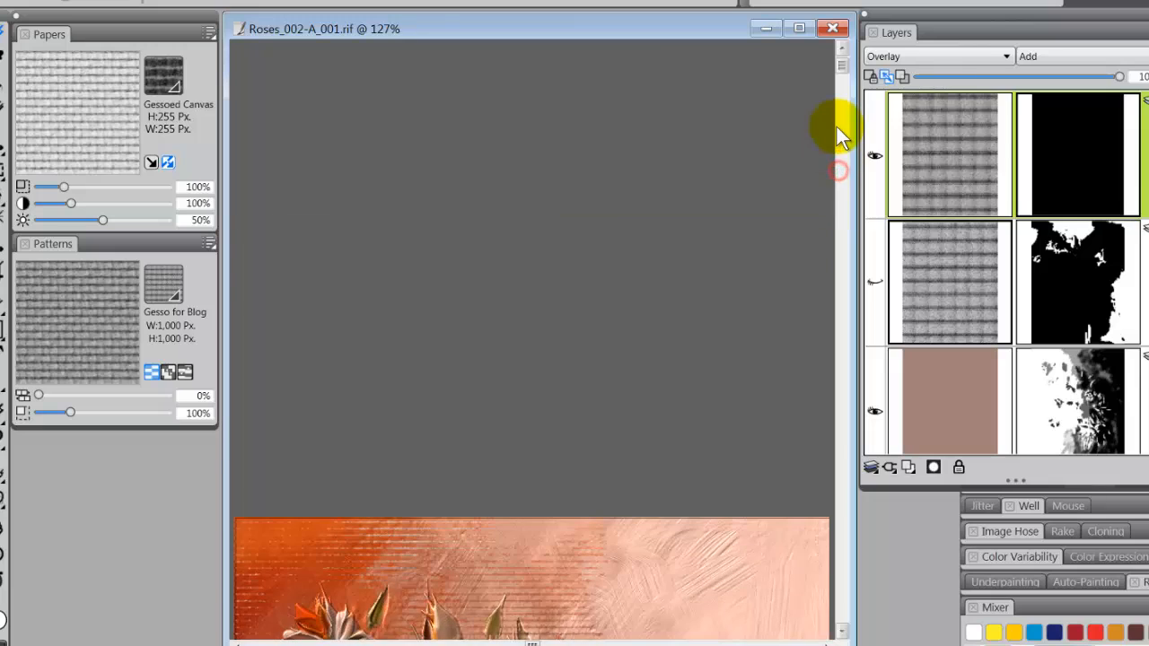
pyautogui.click(841, 134)
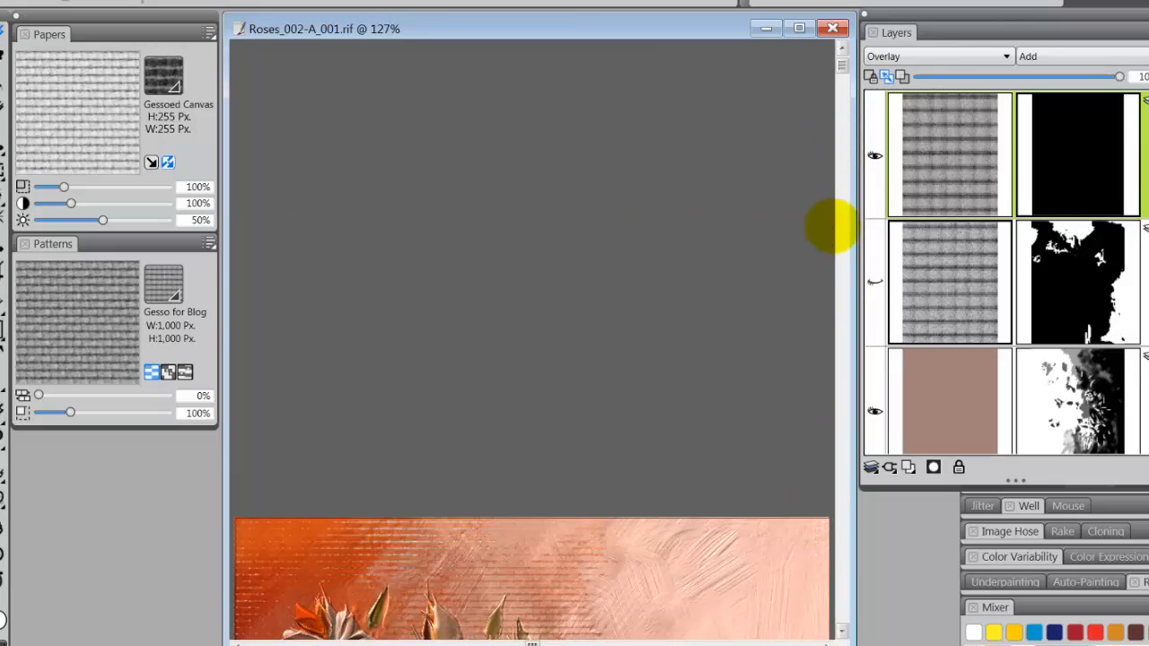
pyautogui.click(839, 226)
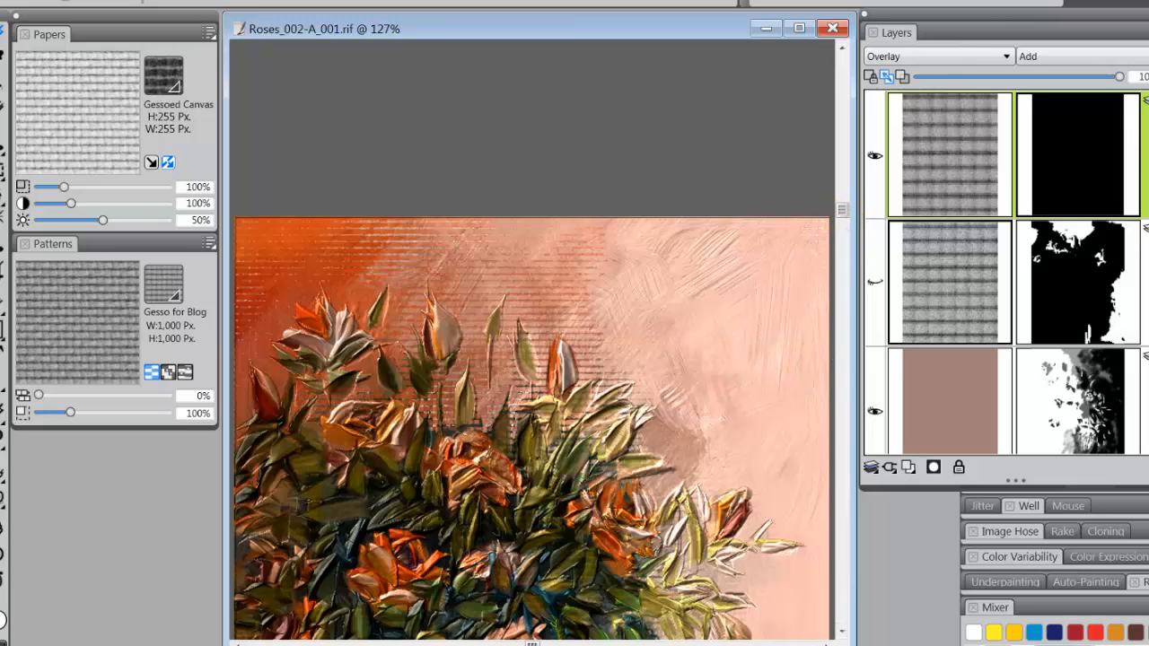
pyautogui.moveTo(719, 144)
pyautogui.mouseDown()
pyautogui.moveTo(719, 155)
pyautogui.moveTo(691, 117)
pyautogui.mouseUp()
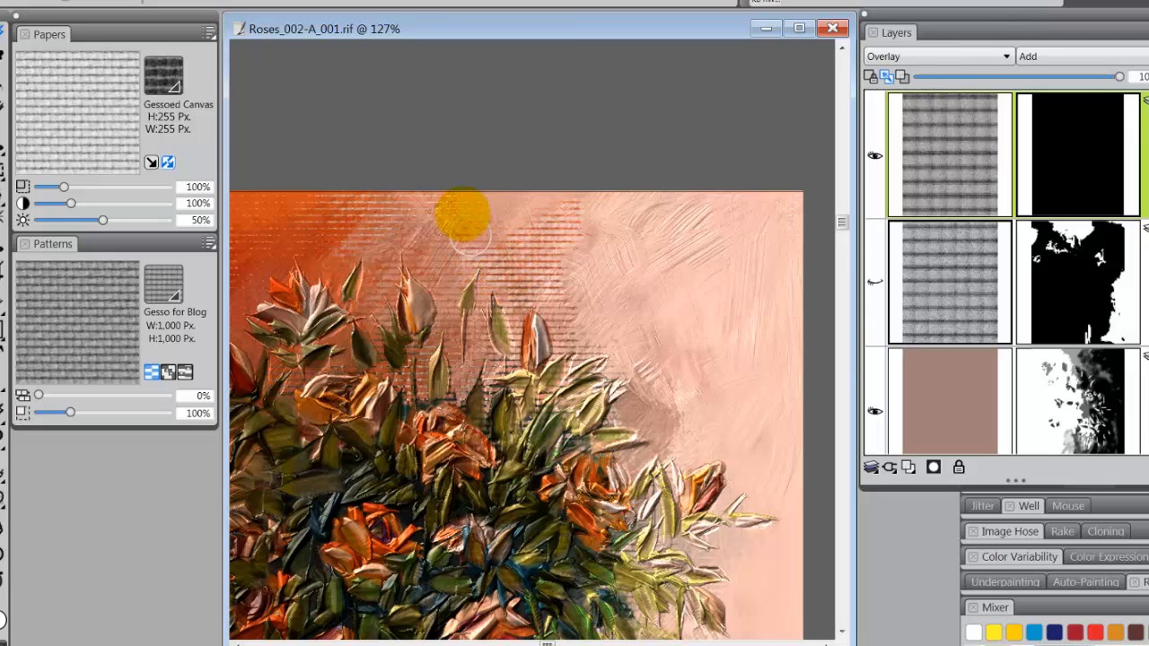
pyautogui.moveTo(462, 213)
pyautogui.mouseDown()
pyautogui.moveTo(436, 249)
pyautogui.moveTo(439, 234)
pyautogui.moveTo(424, 234)
pyautogui.mouseUp()
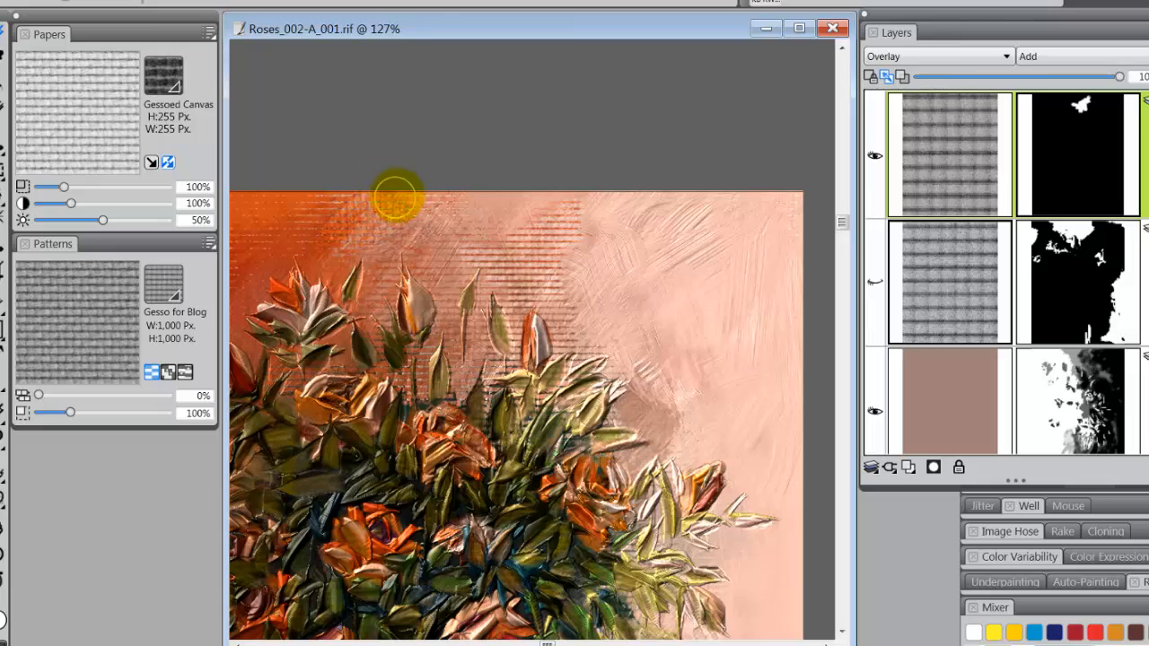
pyautogui.moveTo(401, 226); pyautogui.dragTo(383, 229)
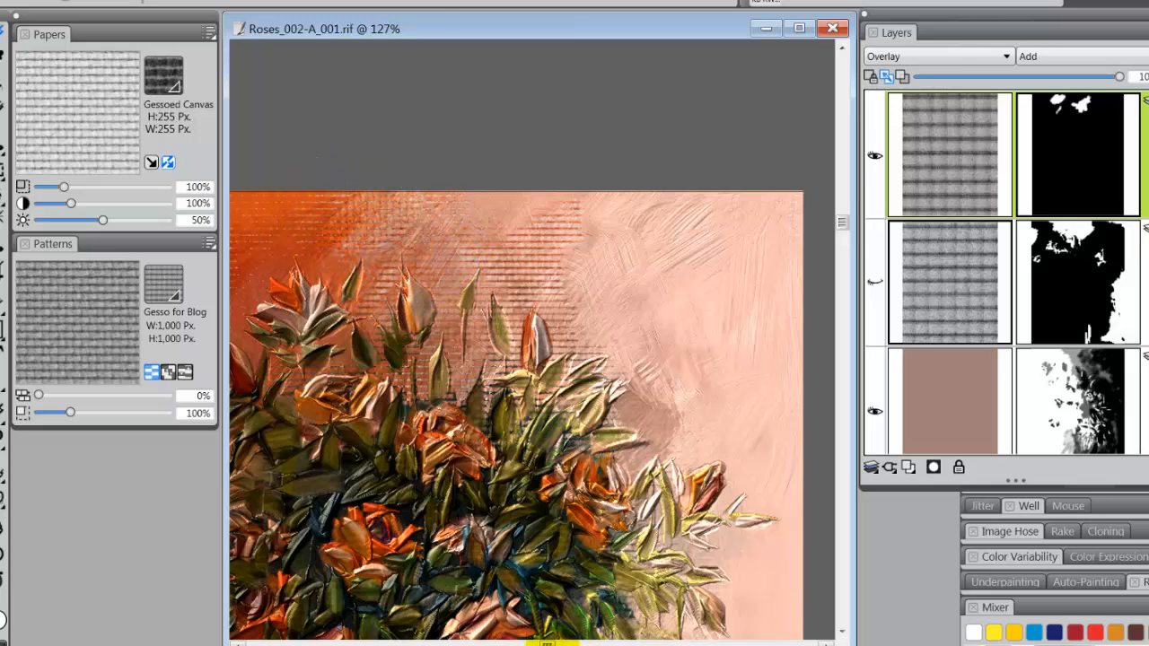
pyautogui.moveTo(546, 642); pyautogui.dragTo(519, 643)
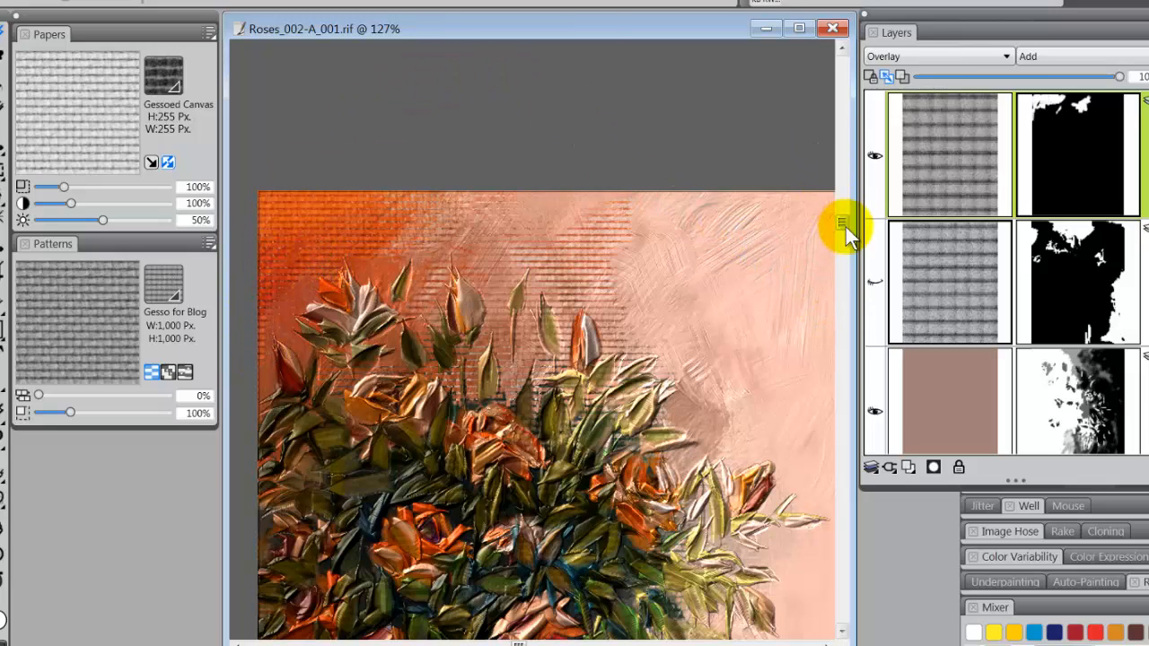
# Paint white on the top layer's mask to reveal the canvas texture along the background right of the vase and flowers
pyautogui.moveTo(843, 223)
pyautogui.mouseDown()
pyautogui.moveTo(843, 206)
pyautogui.moveTo(859, 402)
pyautogui.moveTo(855, 428)
pyautogui.moveTo(852, 411)
pyautogui.moveTo(837, 429)
pyautogui.mouseUp()
pyautogui.moveTo(519, 642); pyautogui.dragTo(587, 642)
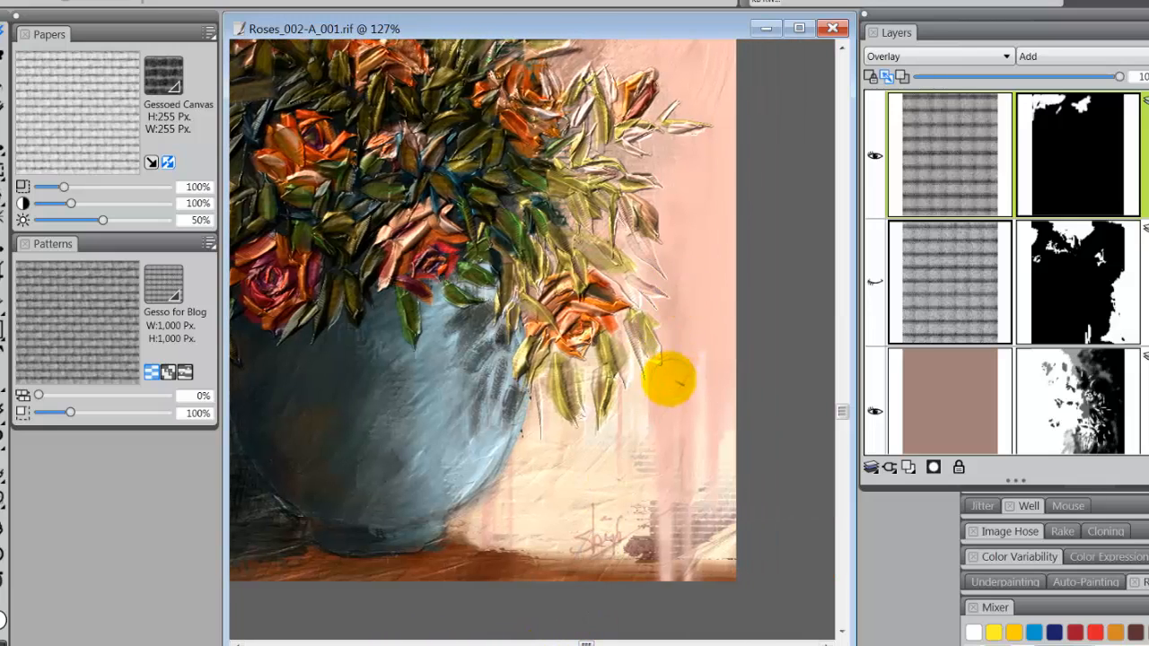
pyautogui.moveTo(732, 345); pyautogui.dragTo(731, 342)
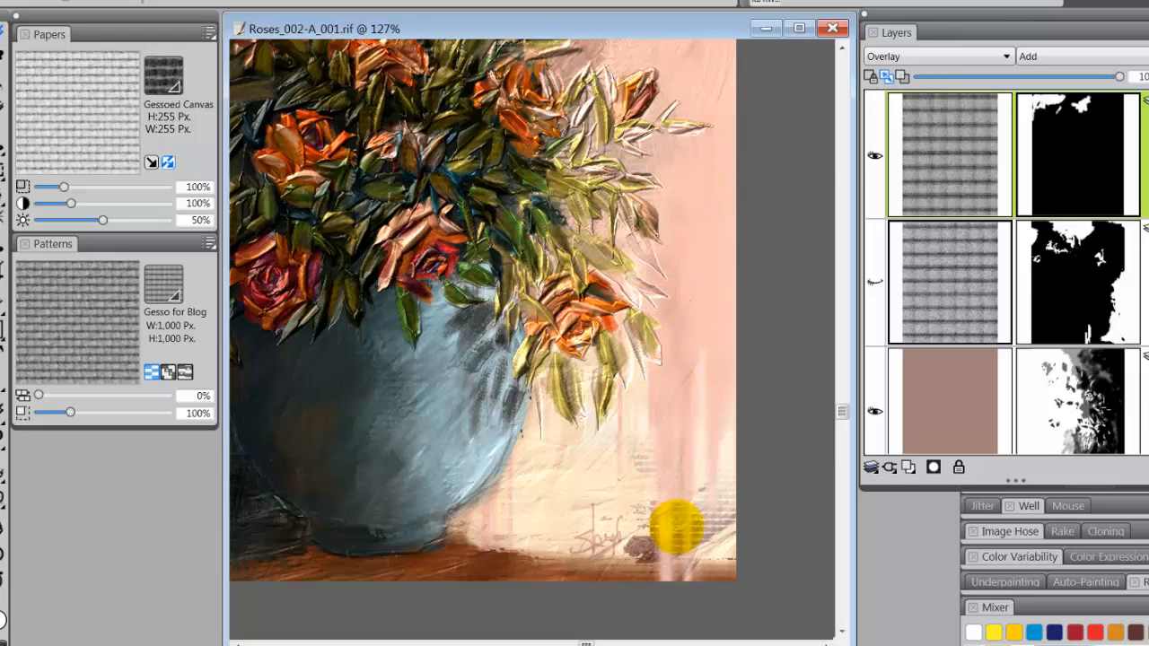
pyautogui.click(666, 554)
pyautogui.moveTo(666, 545)
pyautogui.mouseDown()
pyautogui.moveTo(661, 531)
pyautogui.moveTo(666, 559)
pyautogui.moveTo(664, 418)
pyautogui.moveTo(640, 379)
pyautogui.moveTo(672, 401)
pyautogui.moveTo(679, 379)
pyautogui.moveTo(688, 588)
pyautogui.mouseUp()
pyautogui.moveTo(715, 373)
pyautogui.mouseDown()
pyautogui.moveTo(712, 461)
pyautogui.moveTo(710, 415)
pyautogui.moveTo(727, 410)
pyautogui.moveTo(718, 367)
pyautogui.moveTo(727, 329)
pyautogui.moveTo(712, 310)
pyautogui.moveTo(703, 335)
pyautogui.moveTo(687, 333)
pyautogui.moveTo(664, 402)
pyautogui.moveTo(689, 328)
pyautogui.moveTo(680, 352)
pyautogui.moveTo(672, 335)
pyautogui.moveTo(666, 359)
pyautogui.moveTo(662, 333)
pyautogui.moveTo(674, 328)
pyautogui.moveTo(652, 299)
pyautogui.moveTo(679, 313)
pyautogui.moveTo(658, 227)
pyautogui.mouseUp()
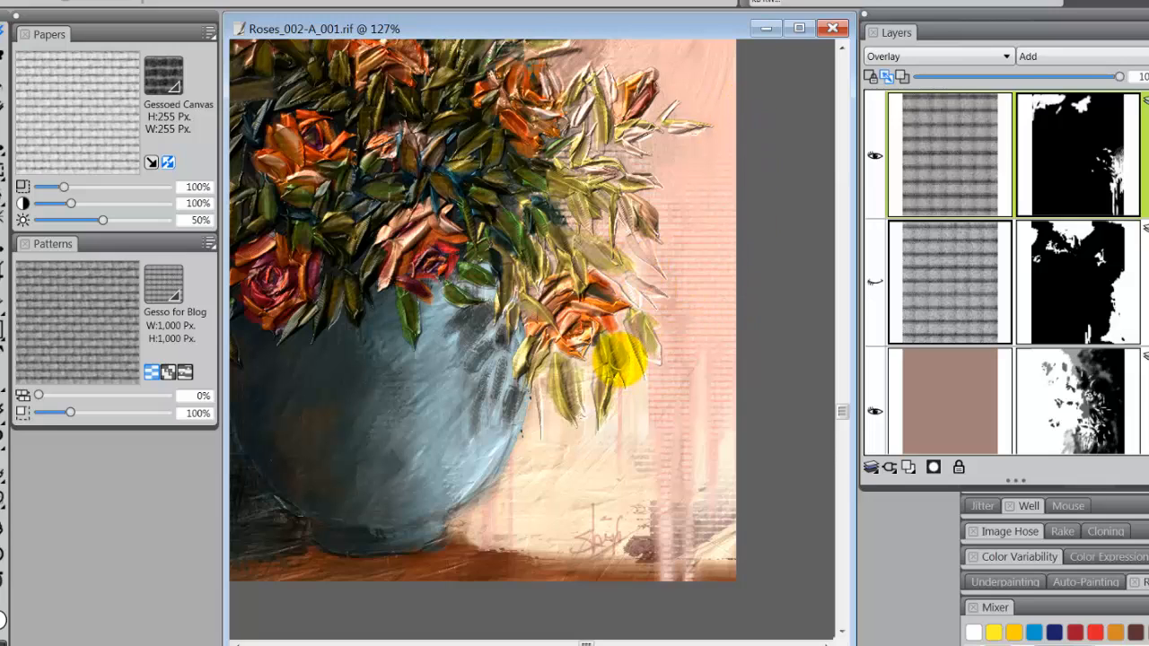
# Extend the revealed canvas texture under the lower-right rose and along the vase's right edge down to the table
pyautogui.moveTo(622, 366); pyautogui.dragTo(624, 378)
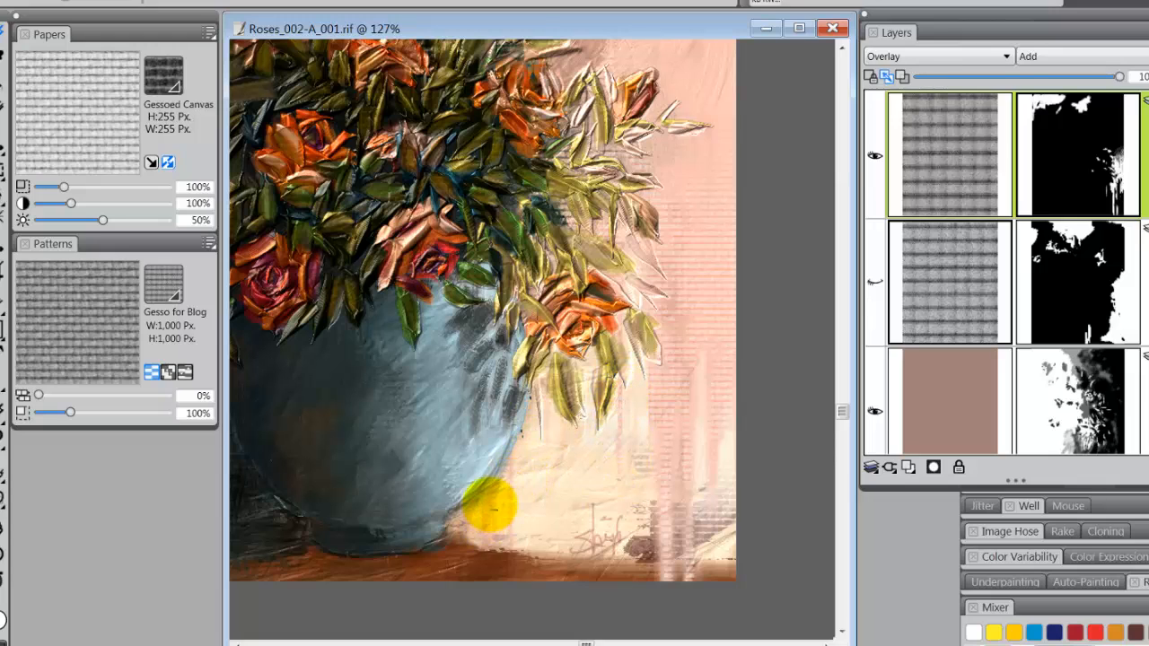
pyautogui.moveTo(489, 503); pyautogui.dragTo(492, 525)
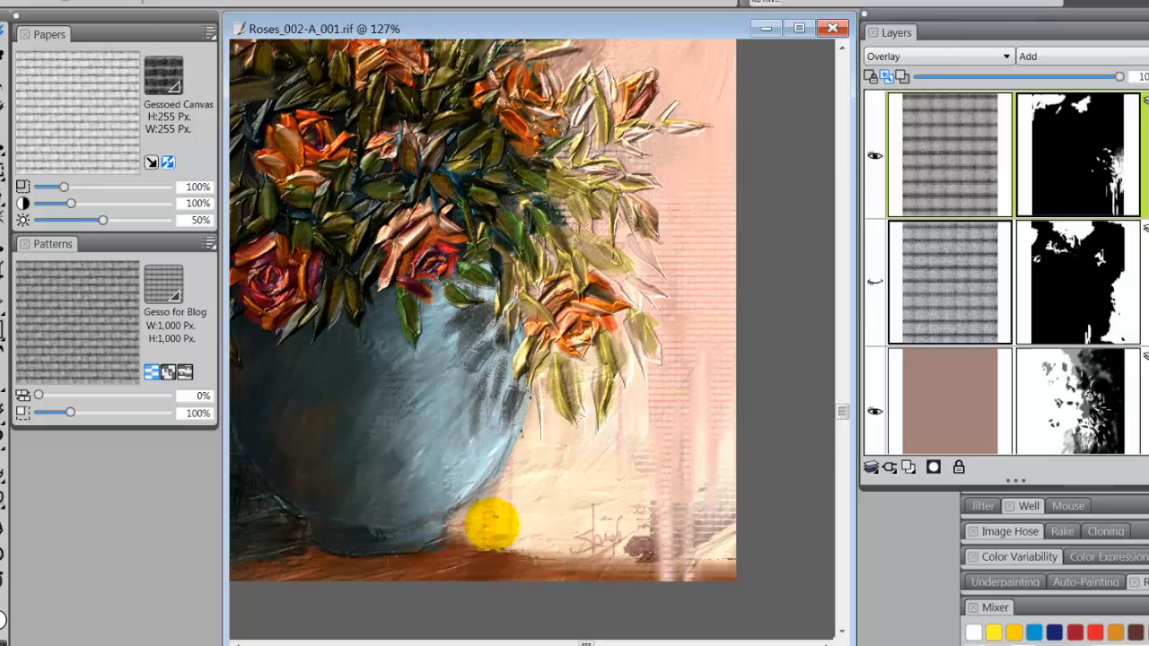
pyautogui.moveTo(510, 458); pyautogui.dragTo(512, 549)
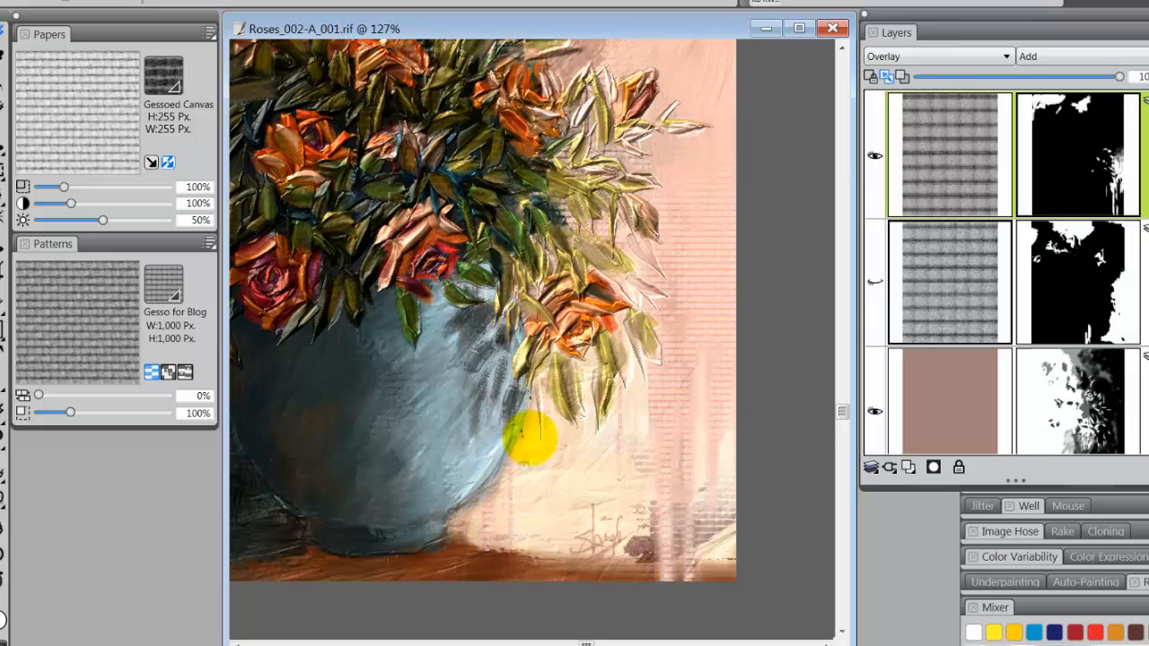
pyautogui.moveTo(530, 403)
pyautogui.mouseDown()
pyautogui.moveTo(528, 419)
pyautogui.moveTo(564, 451)
pyautogui.moveTo(575, 432)
pyautogui.mouseUp()
pyautogui.click(542, 383)
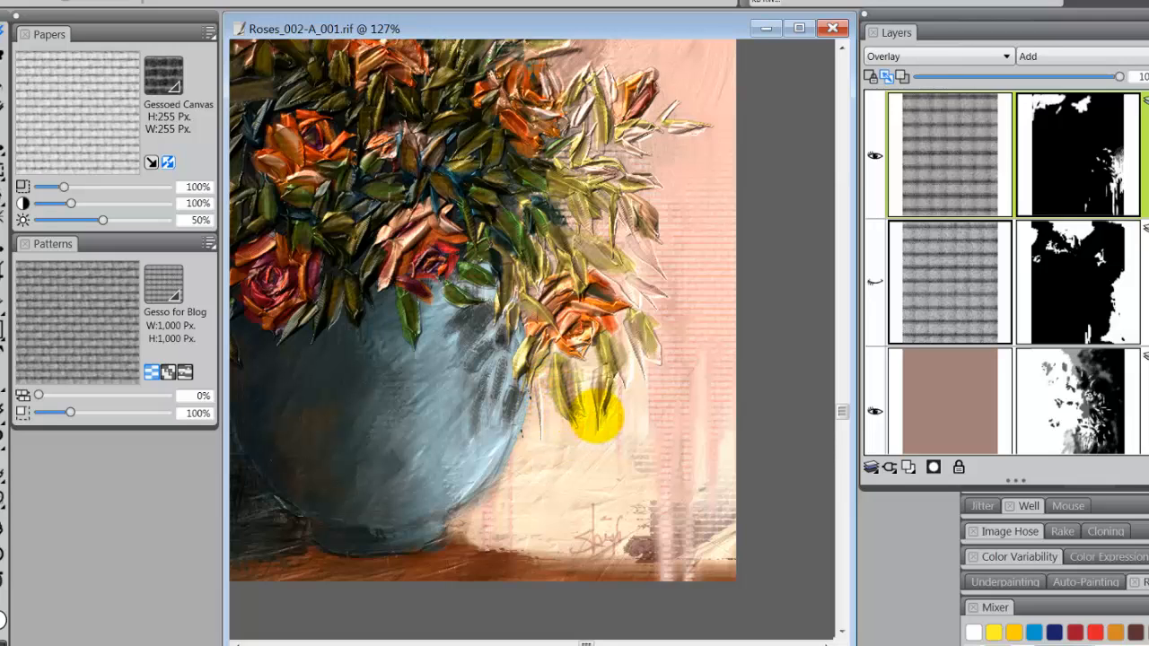
# Touch up the top layer's mask with a short white stroke in the background beside the signature
pyautogui.moveTo(842, 411); pyautogui.dragTo(827, 323)
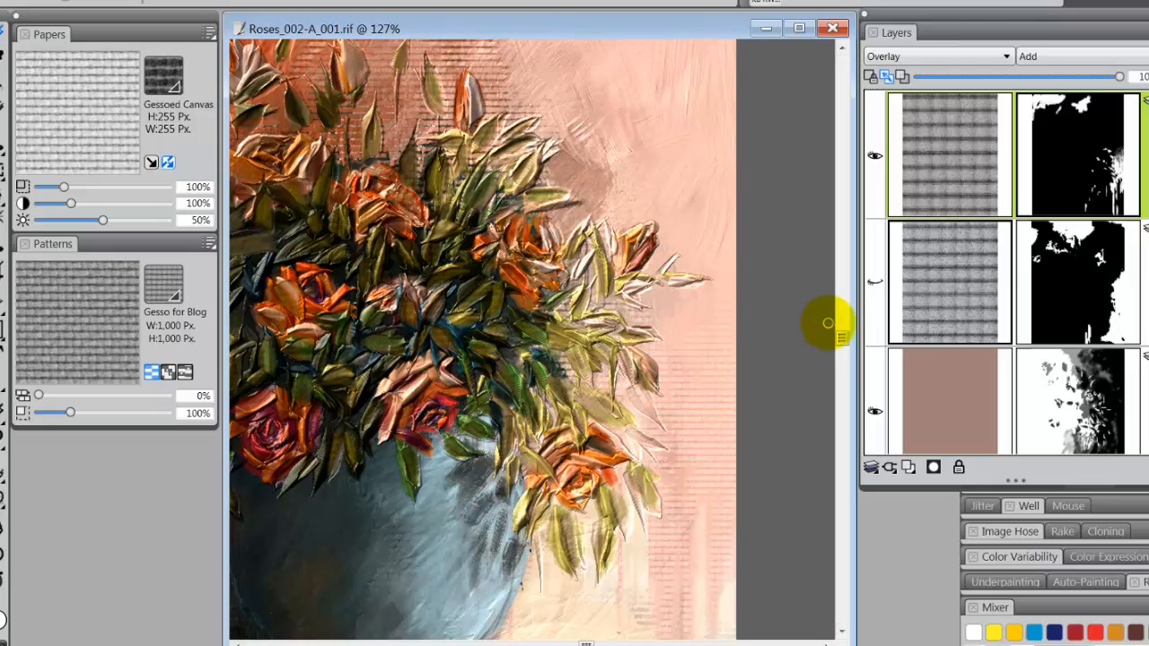
pyautogui.hotkey('ctrl', '0')
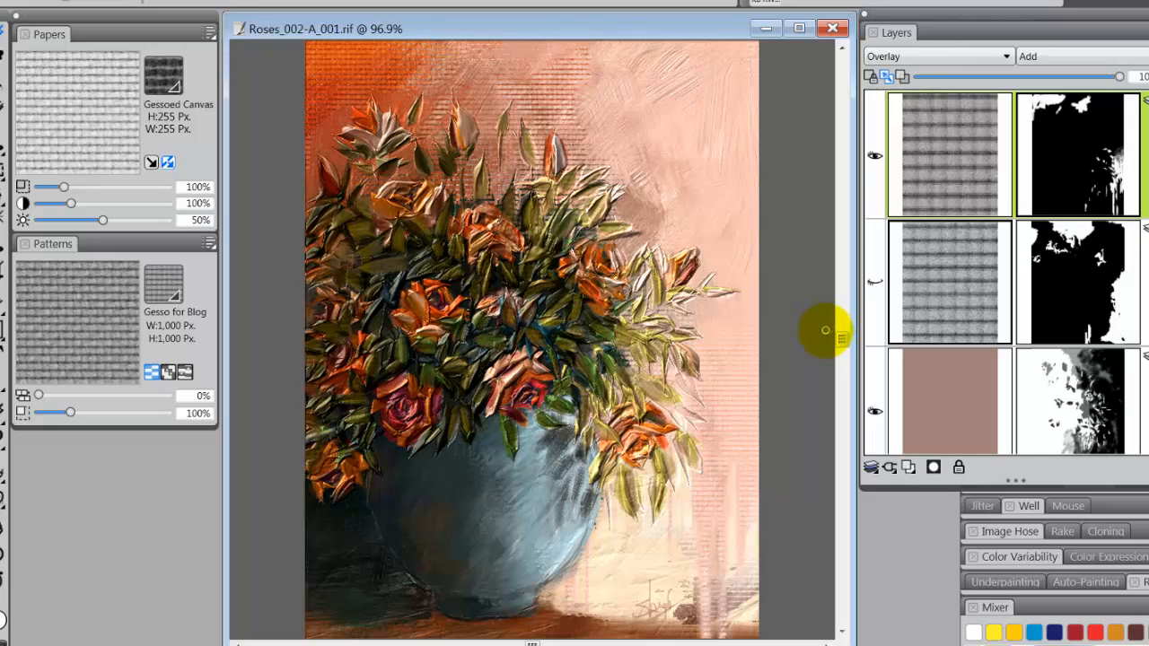
pyautogui.click(643, 31)
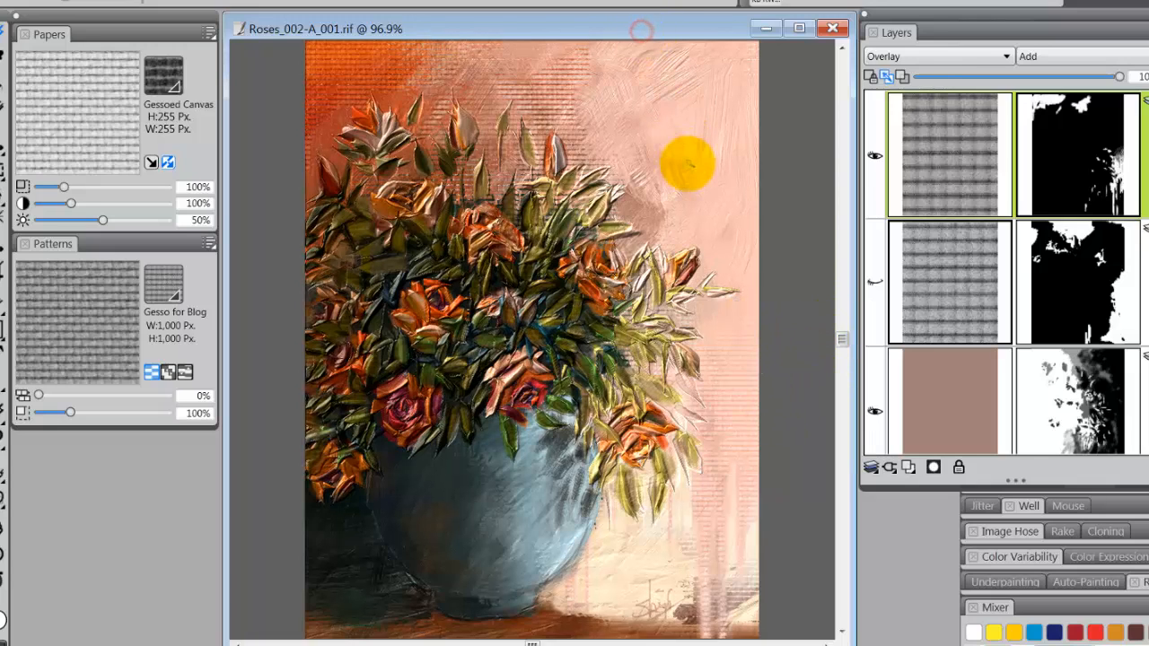
pyautogui.scroll(-1, 689, 164)
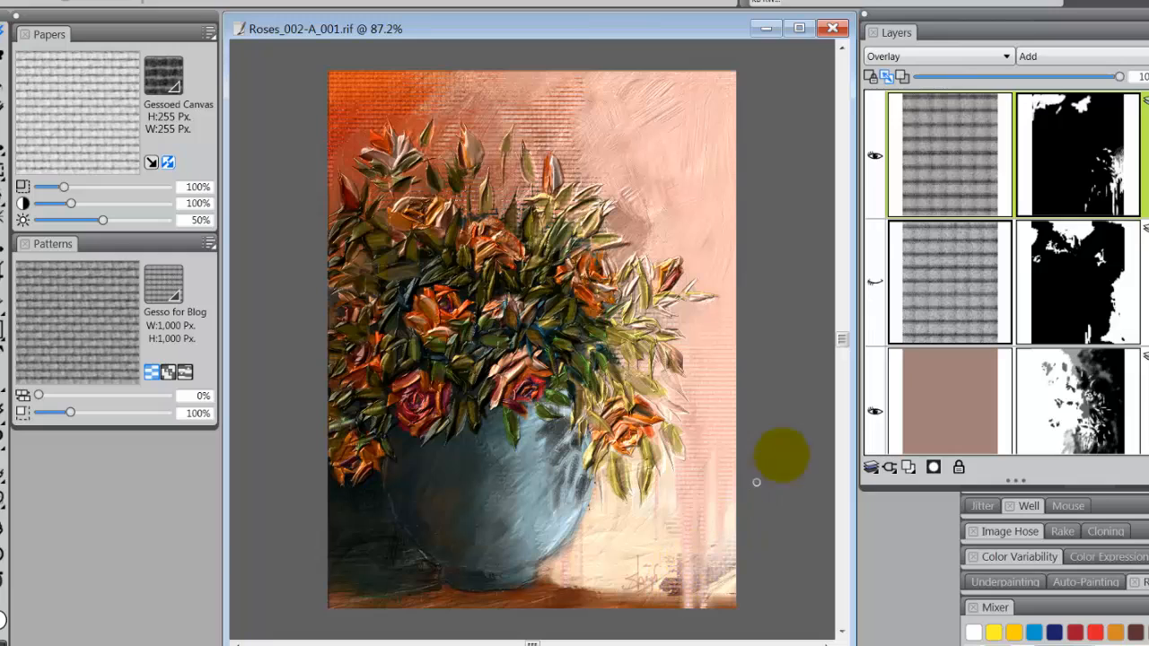
pyautogui.moveTo(669, 522); pyautogui.dragTo(672, 534)
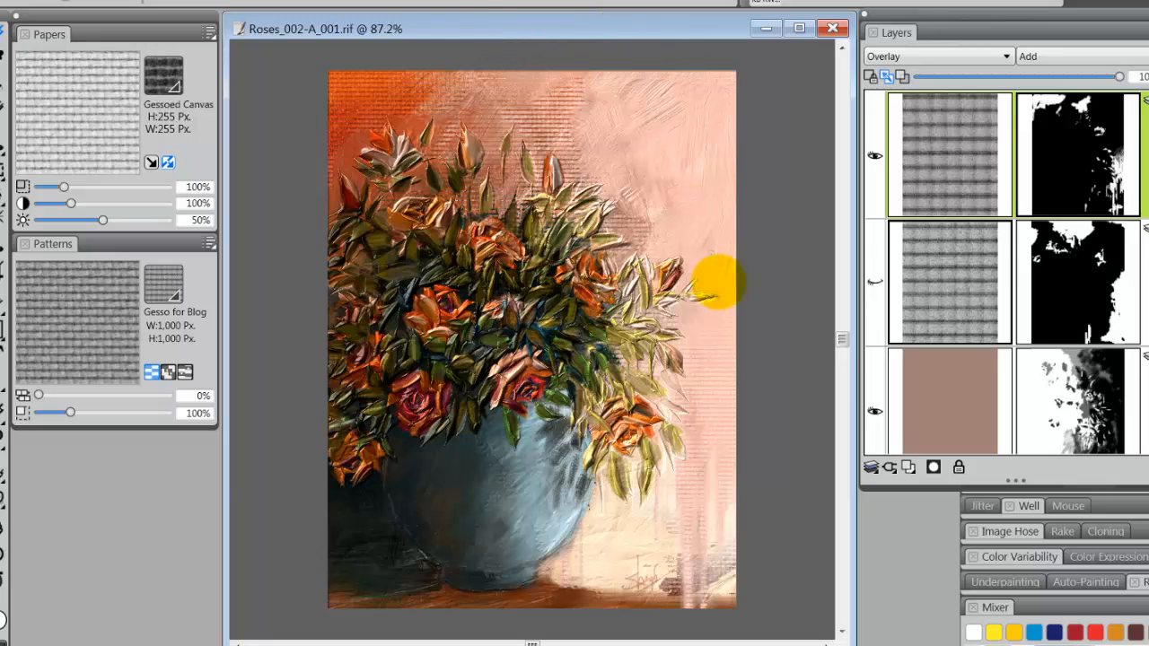
# Try the Gel composite method on the top texture layer at reduced and full opacity, and return it to Overlay
pyautogui.click(1006, 55)
pyautogui.click(974, 87)
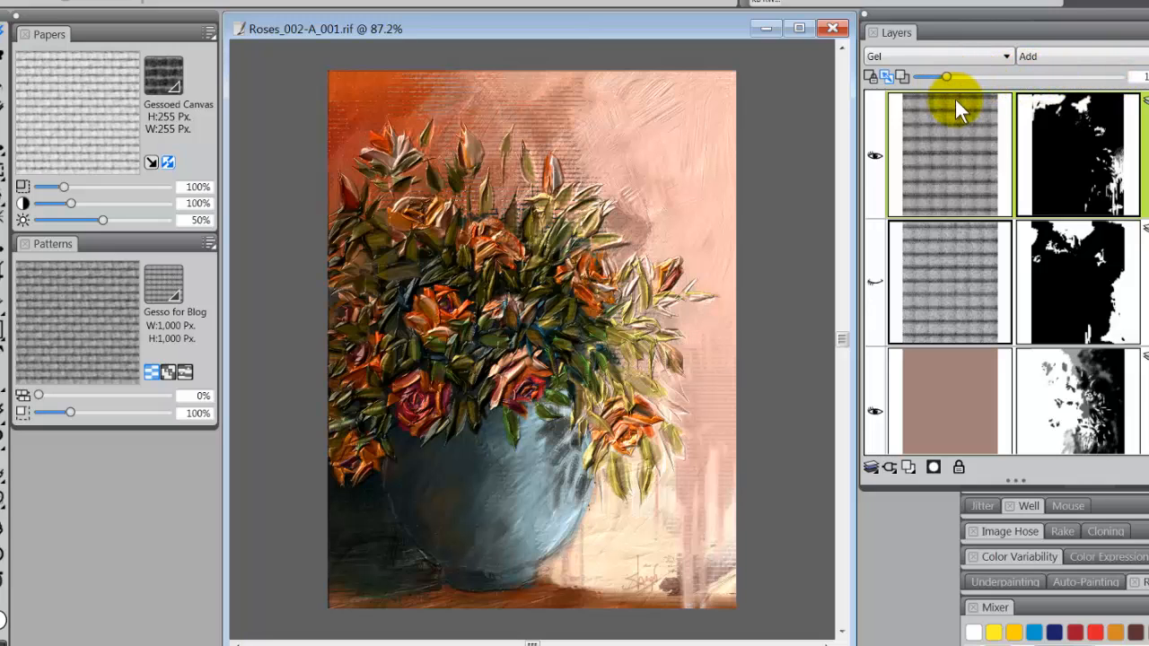
pyautogui.moveTo(945, 73); pyautogui.dragTo(938, 71)
pyautogui.moveTo(947, 74); pyautogui.dragTo(1119, 76)
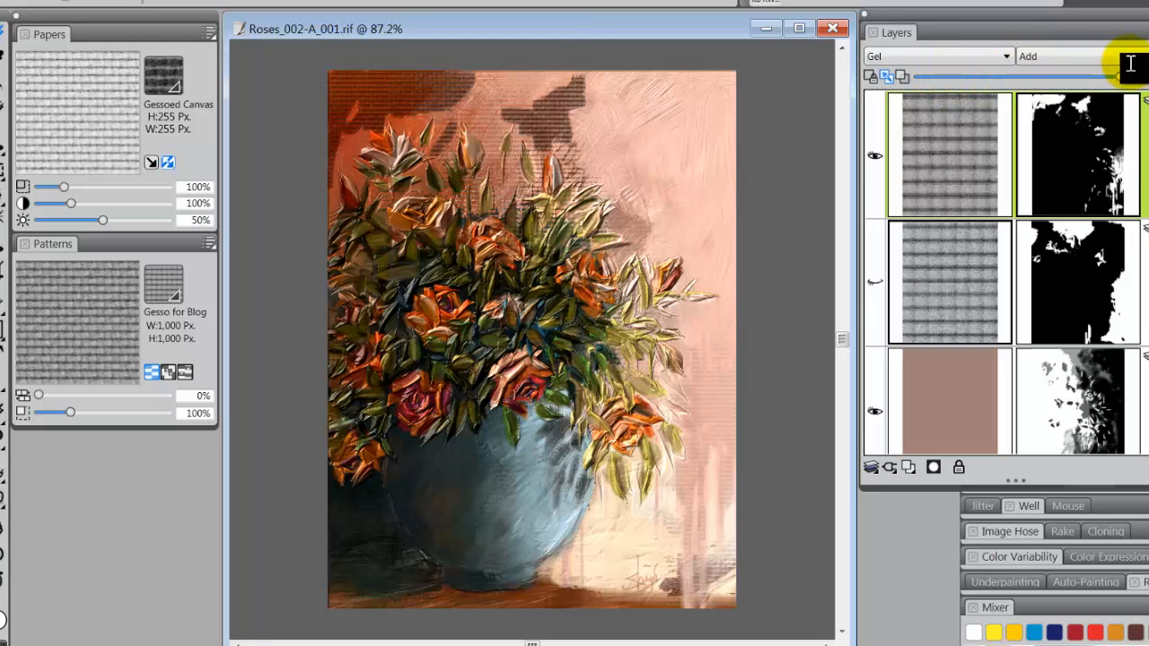
pyautogui.click(1005, 54)
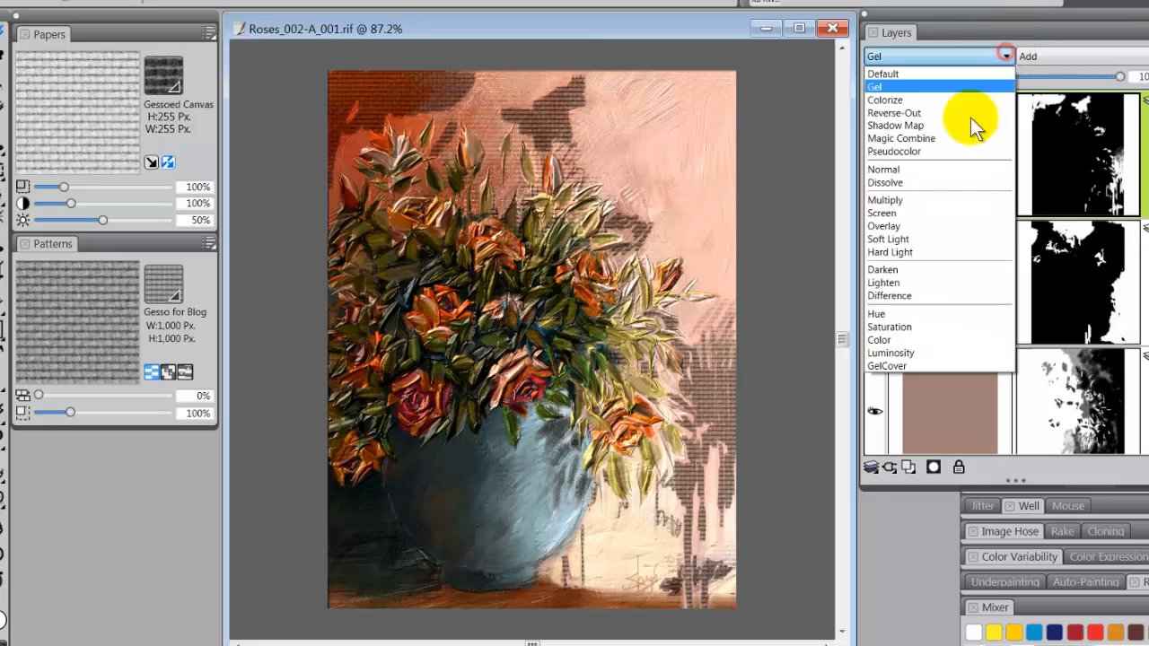
pyautogui.click(944, 225)
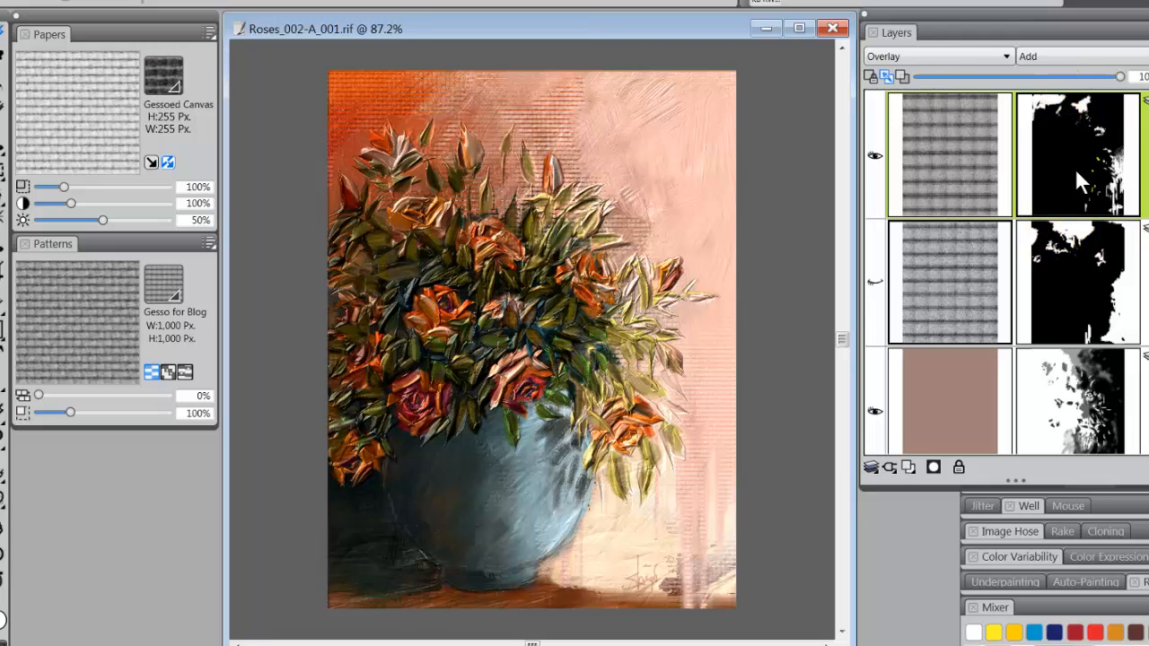
# Hide the top texture layer and show the second texture layer beneath it for comparison
pyautogui.click(874, 155)
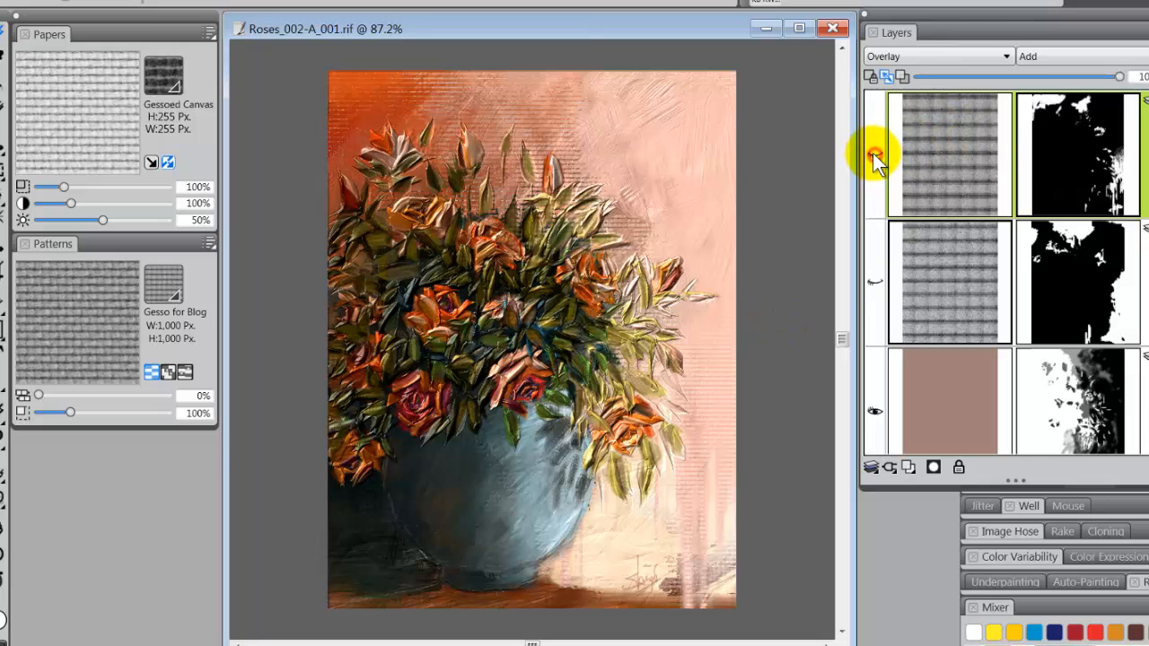
pyautogui.click(875, 282)
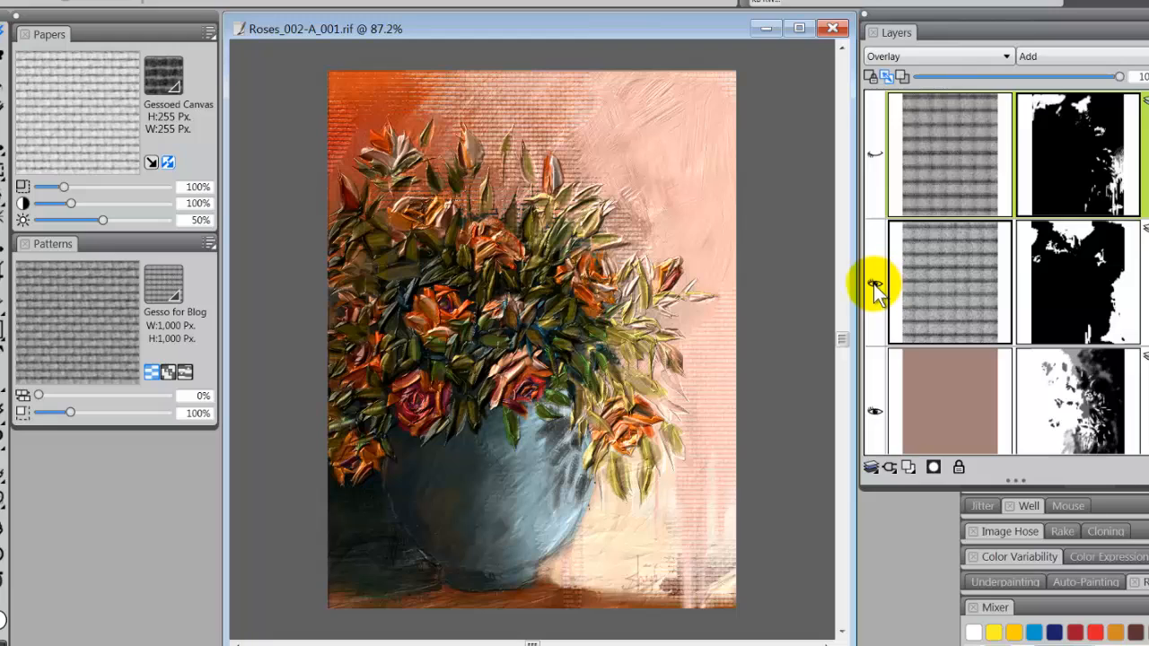